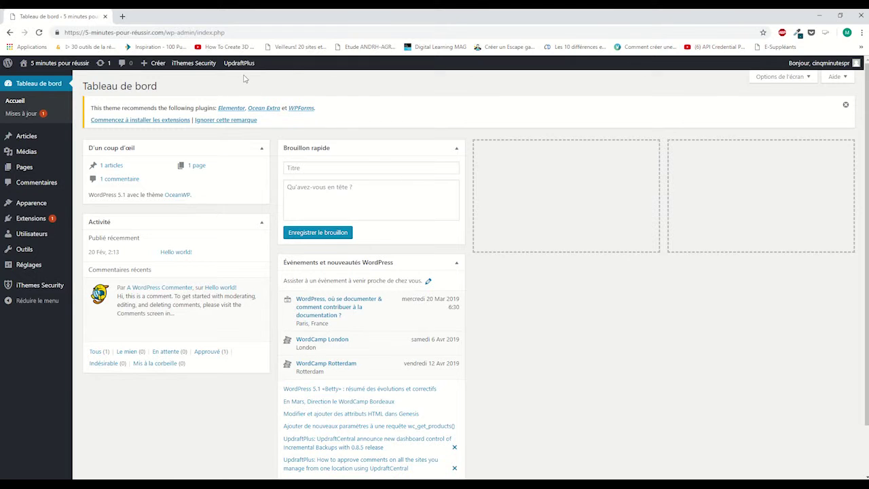
- Open the UpdraftPlus settings and keep the file backup schedule on Hebdomadairement
mouse_move(240, 66)
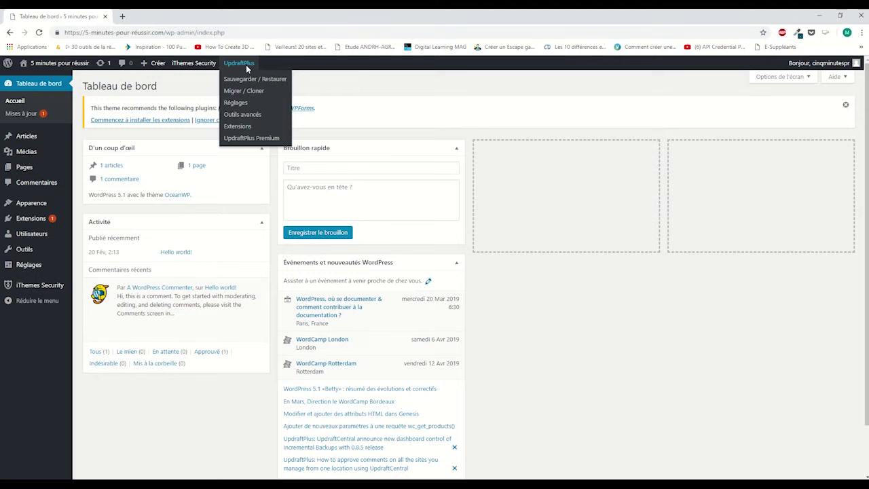
left_click(246, 105)
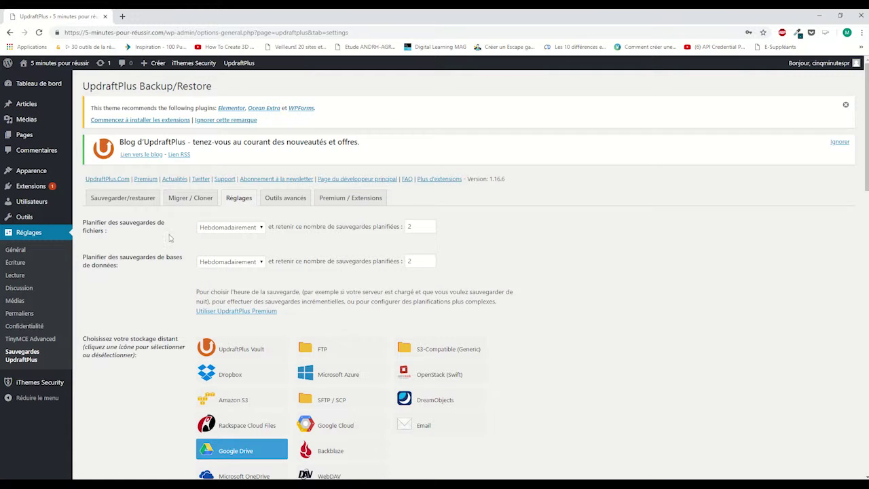
left_click(258, 228)
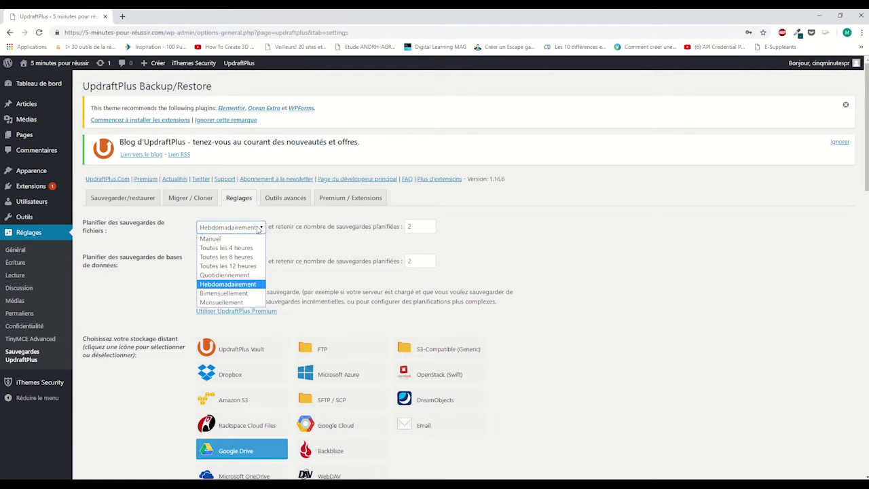
left_click(255, 230)
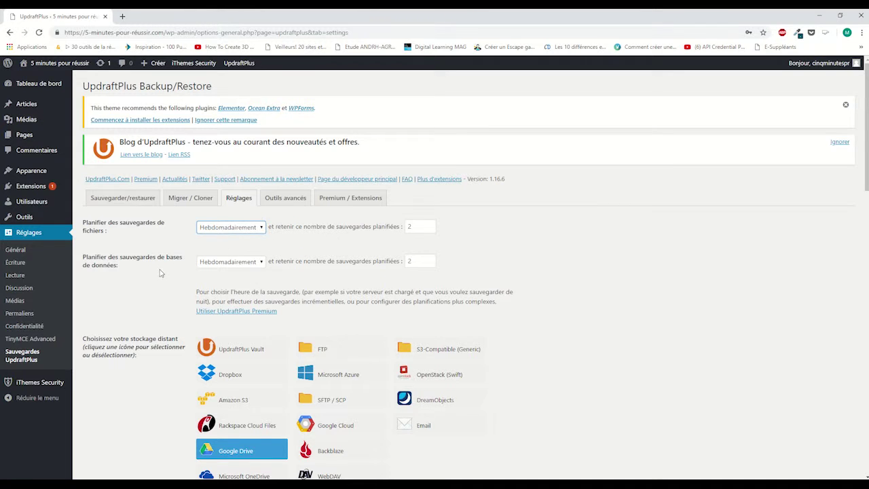
- Select Google Drive as the remote storage for the UpdraftPlus backups
scroll(511, 281, "down", 3)
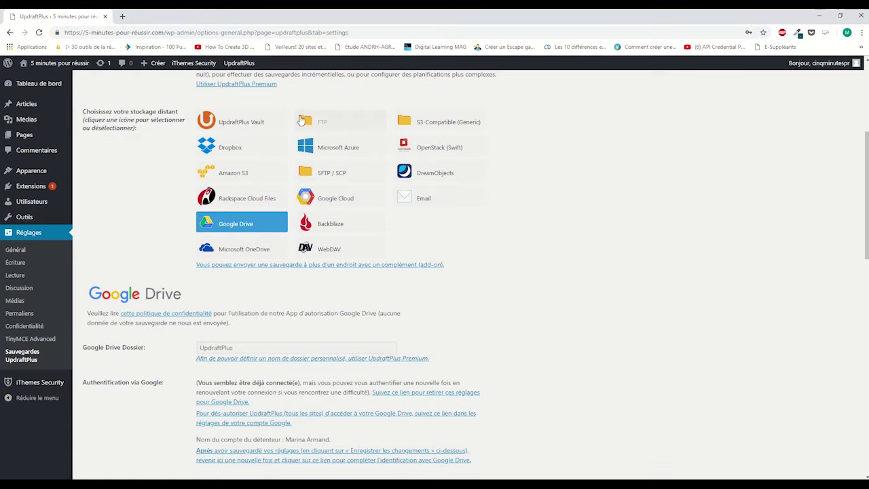
left_click(237, 226)
left_click(237, 227)
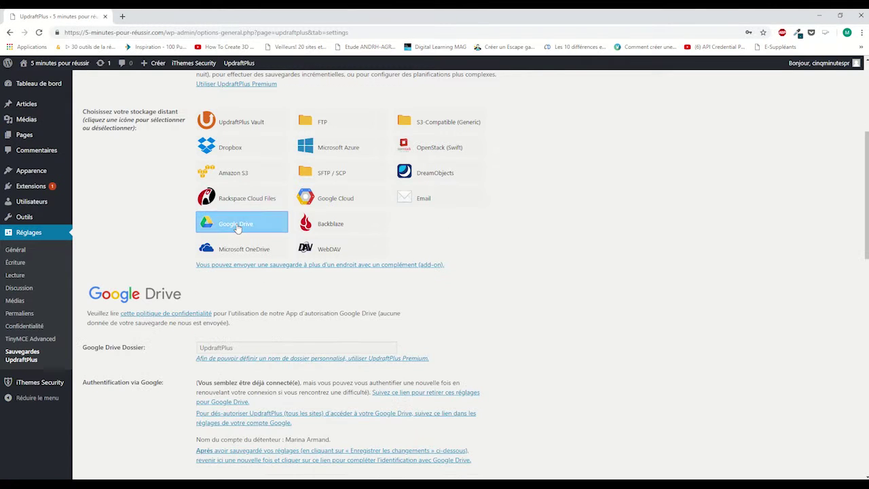
- Review the backup inclusions, exclusion rules and e-mail report option, and save the UpdraftPlus settings
scroll(501, 230, "down", 1)
scroll(501, 231, "down", 5)
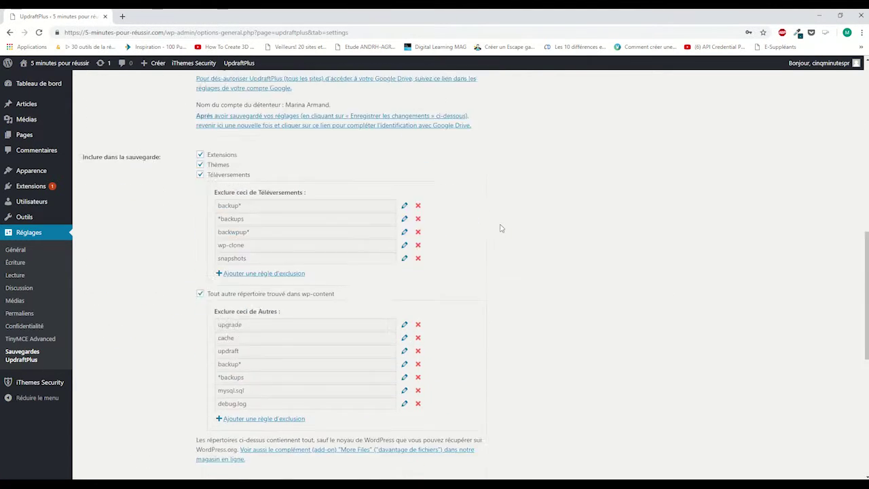
scroll(500, 230, "up", 2)
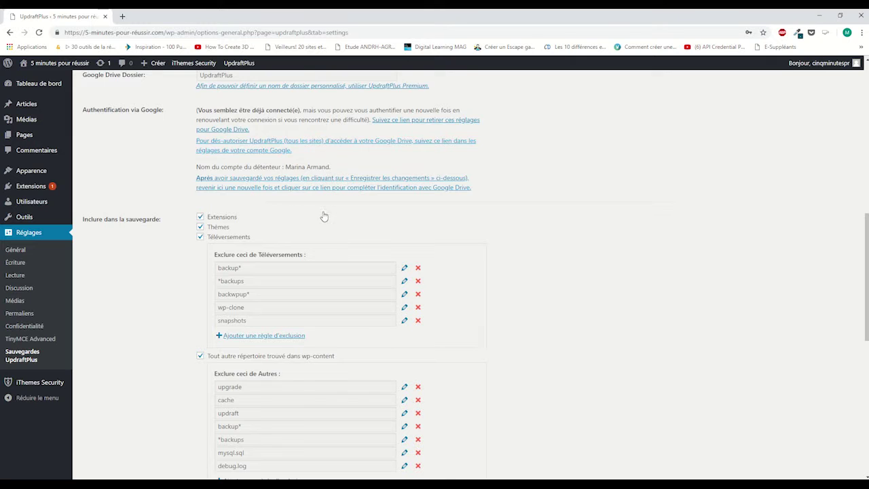
scroll(320, 206, "down", 2)
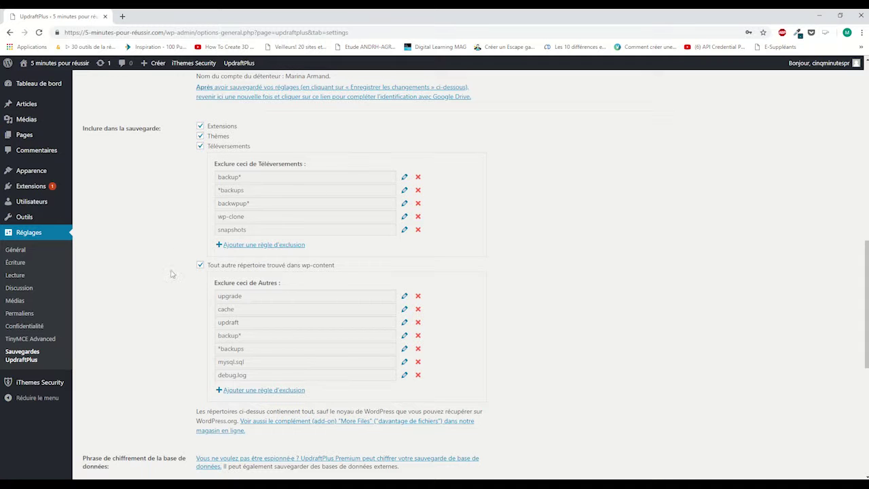
scroll(141, 229, "down", 4)
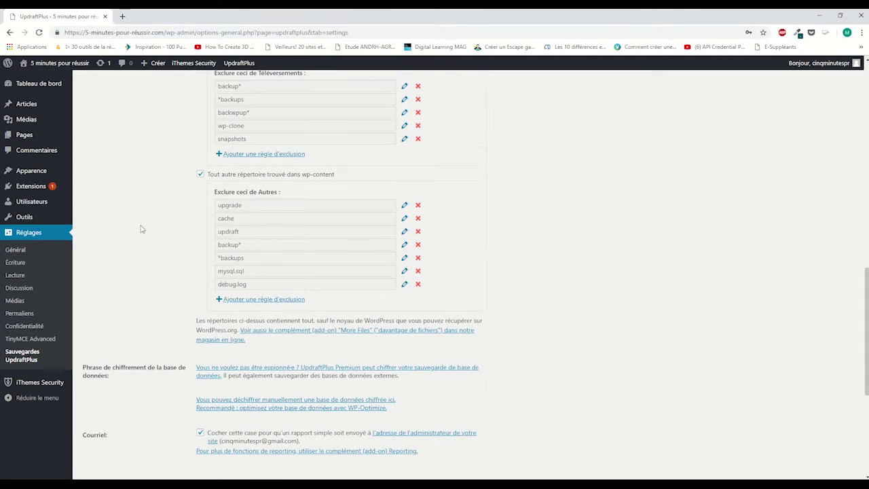
scroll(150, 182, "down", 3)
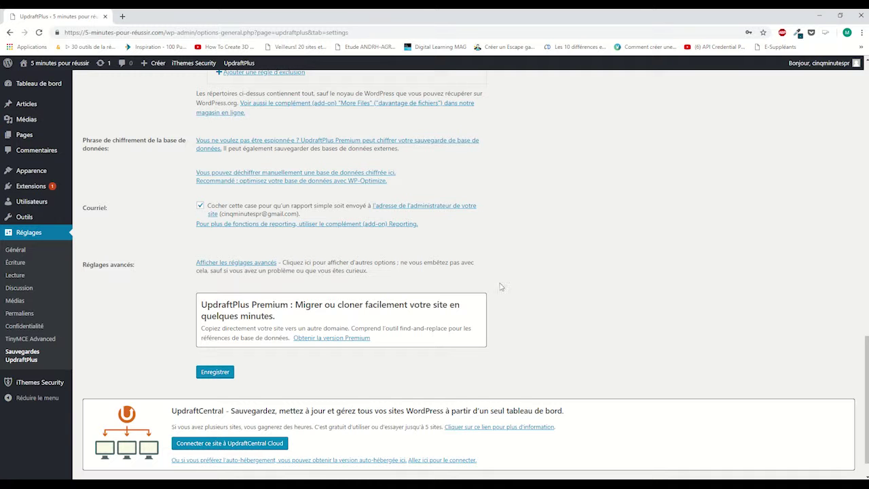
left_click(222, 372)
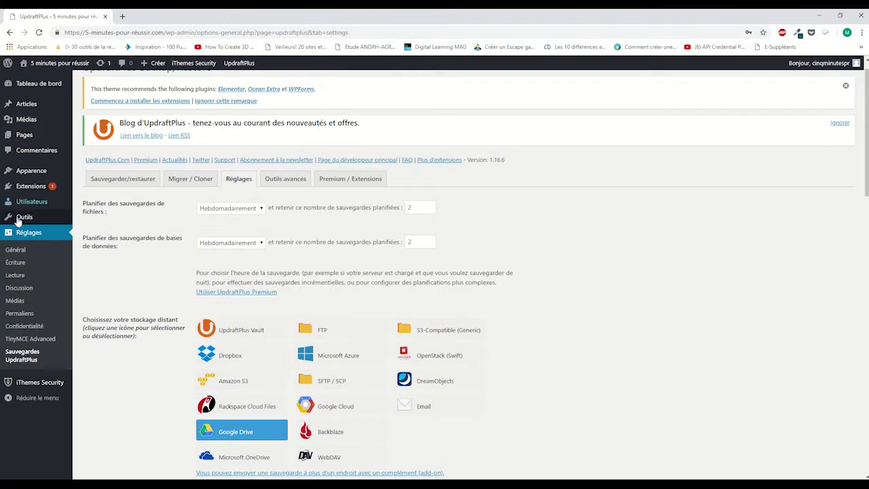
- Search the extensions that can be added to the site for "wp optimize"
mouse_move(26, 191)
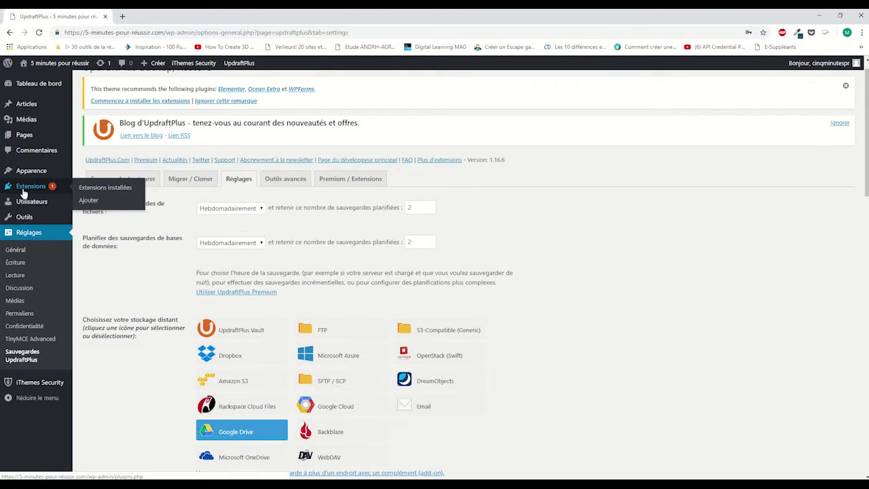
left_click(88, 201)
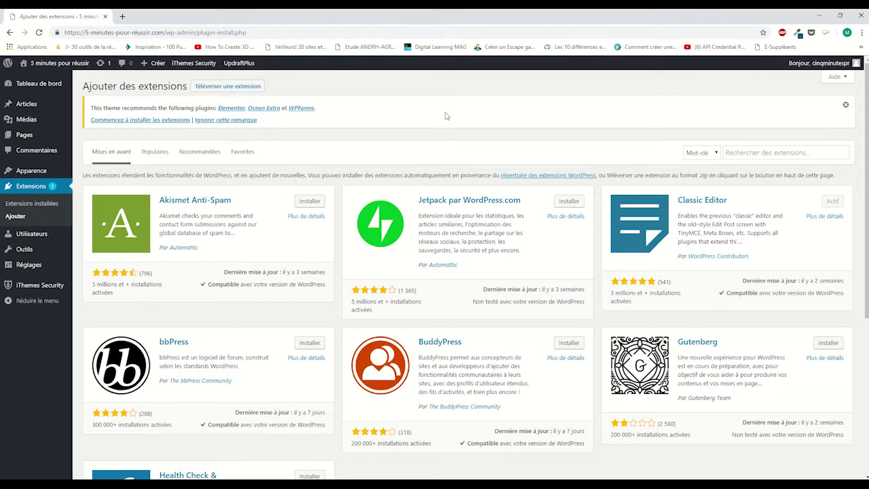
left_click(741, 152)
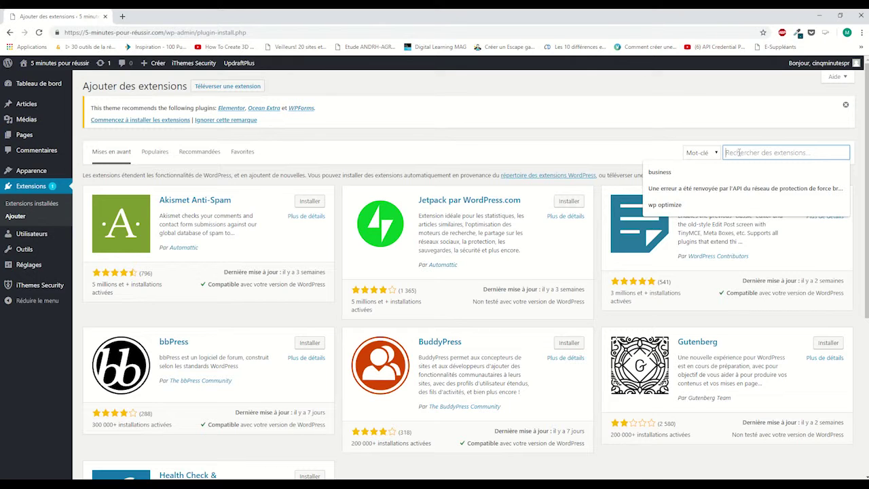
type("wp")
type("opti")
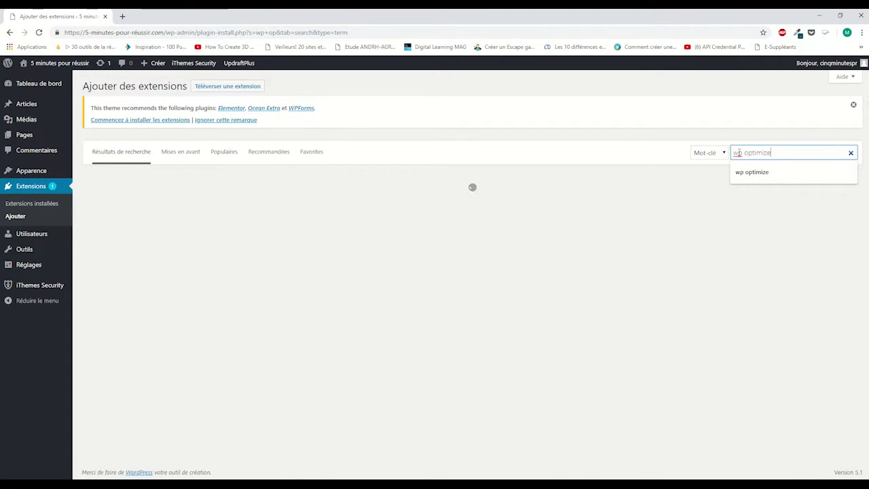
type("mize")
key("Return")
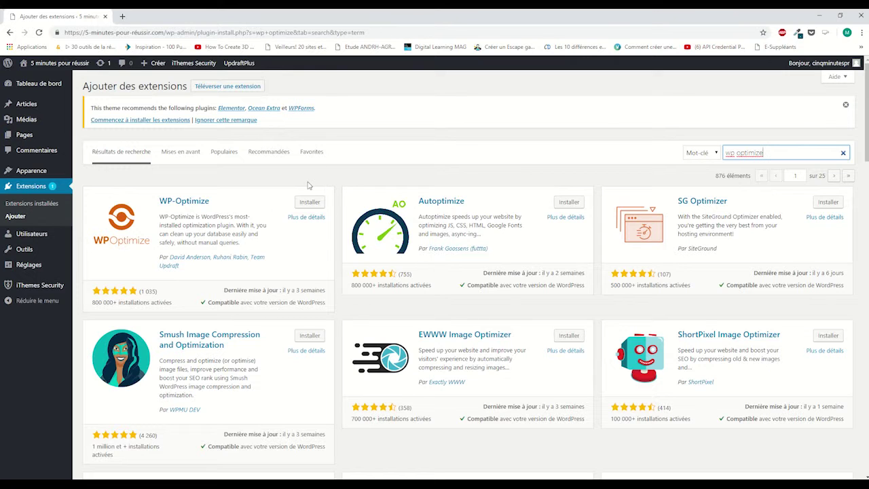
- Install and activate the WP-Optimize extension, and open its settings page
left_click(310, 206)
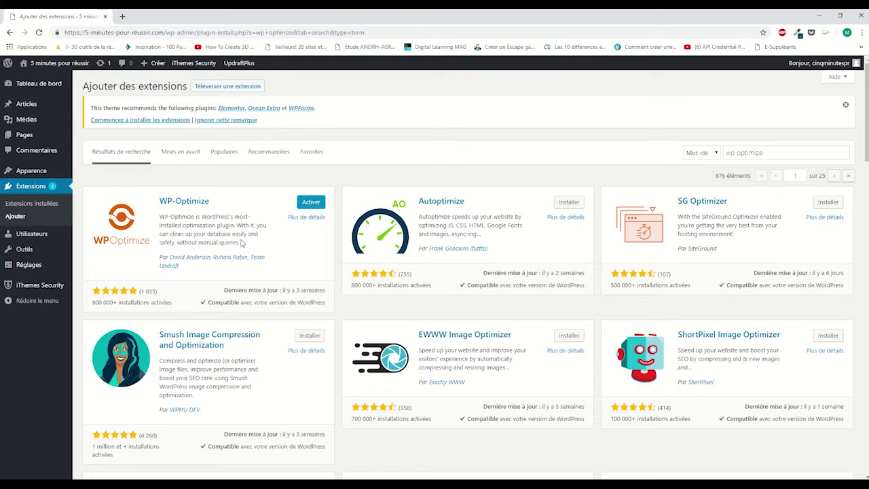
left_click(312, 208)
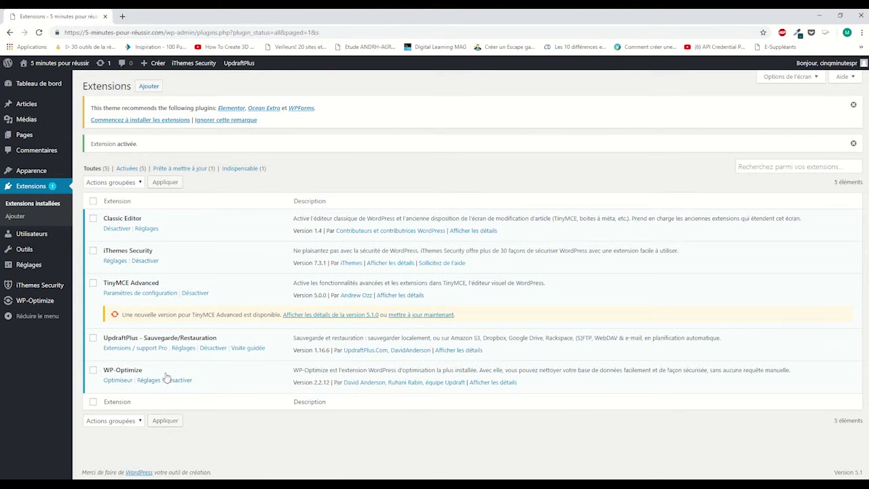
mouse_move(50, 306)
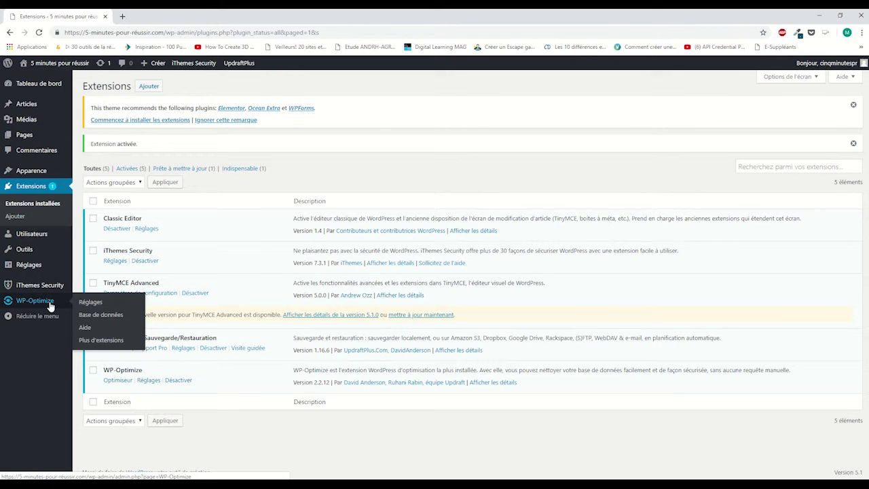
left_click(91, 303)
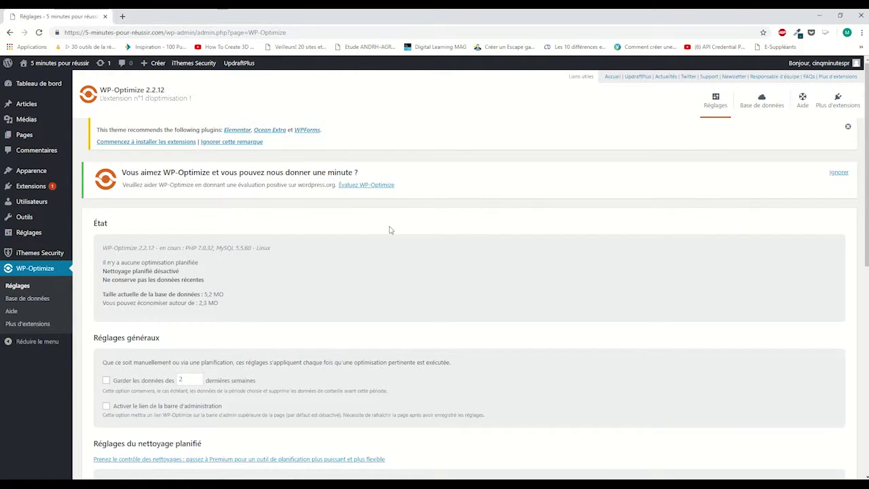
- Enable keeping the data of the last 2 weeks in WP-Optimize's general settings
scroll(389, 229, "down", 3)
scroll(390, 227, "up", 3)
scroll(390, 225, "down", 1)
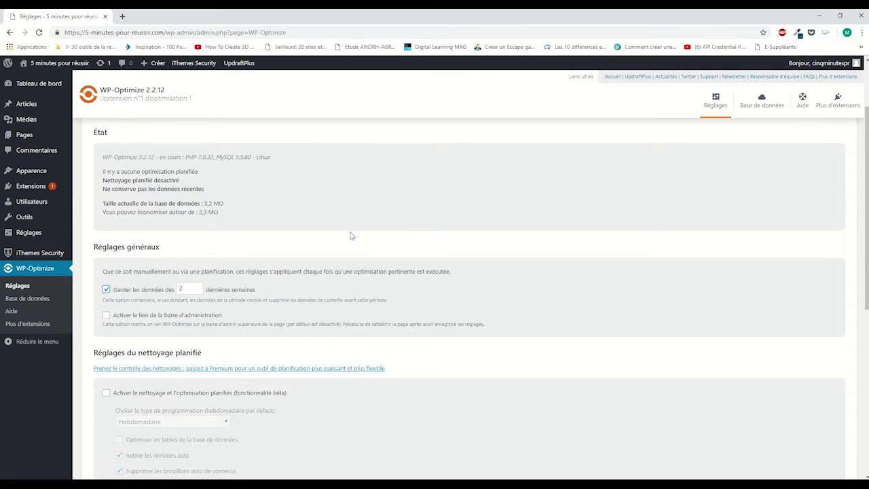
- Enable scheduled cleanup and optimization with the Hebdomadaire frequency, and include optimizing the database tables
scroll(366, 244, "down", 2)
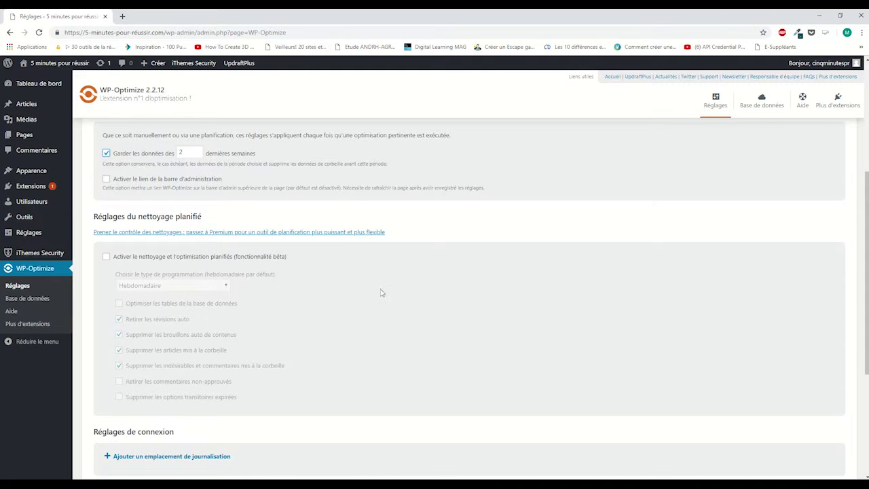
left_click(106, 256)
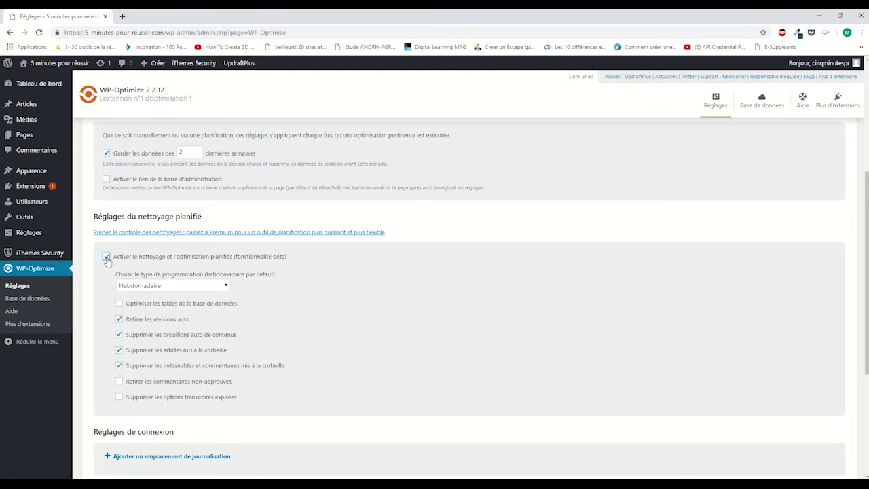
left_click(216, 286)
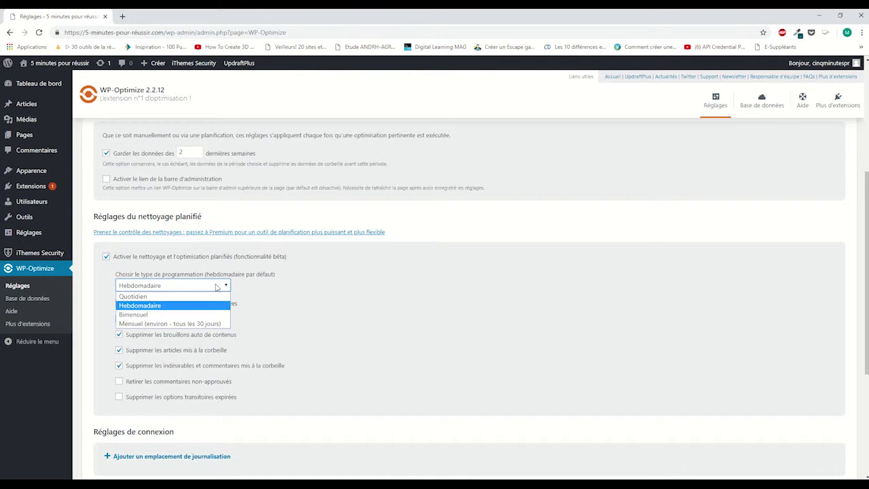
left_click(157, 306)
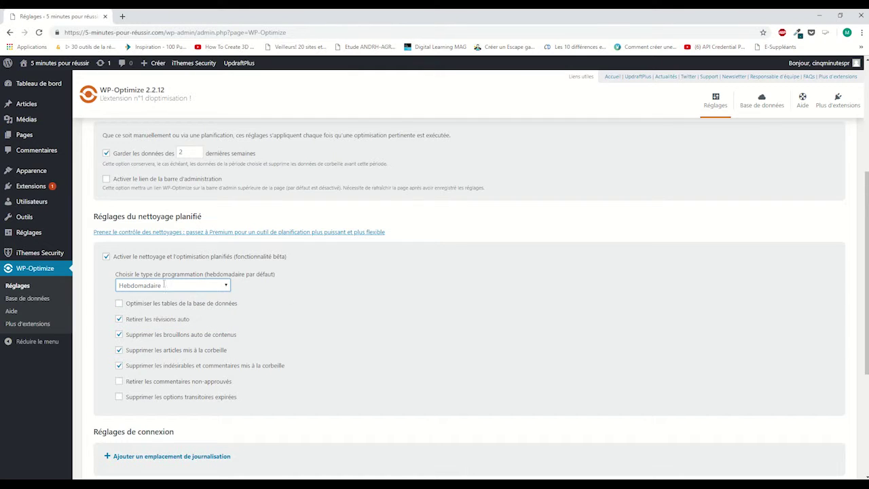
left_click(120, 305)
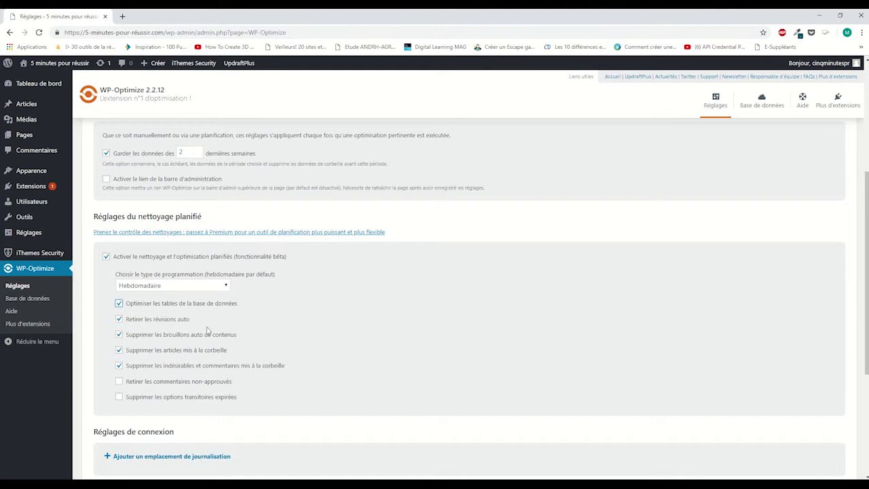
- Add the removal of unapproved comments to the scheduled cleanup and save the WP-Optimize settings
scroll(276, 312, "down", 1)
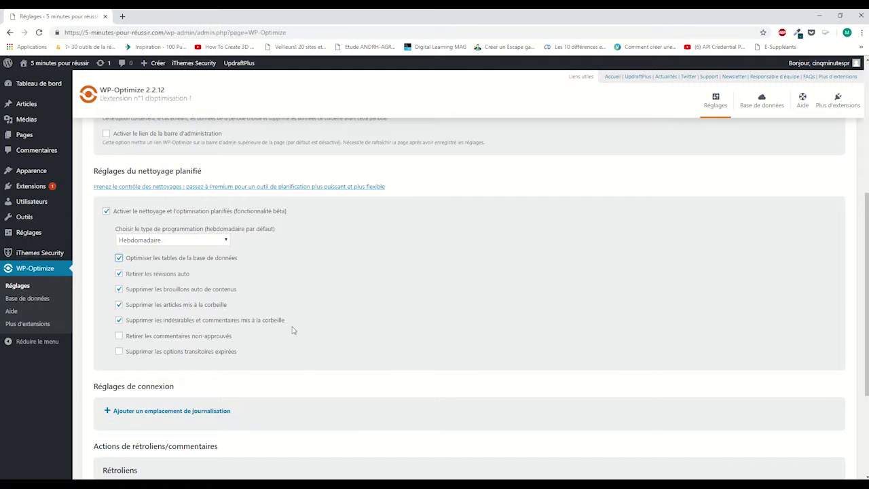
scroll(305, 319, "down", 2)
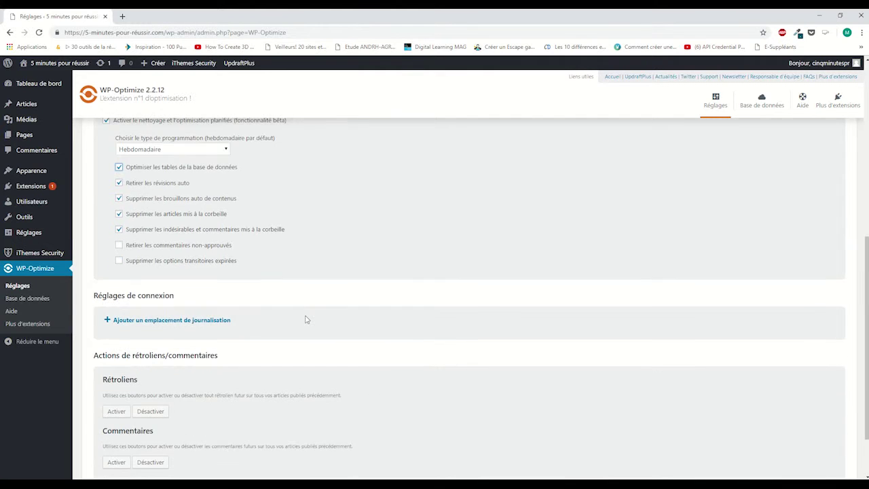
left_click(119, 247)
scroll(296, 270, "down", 2)
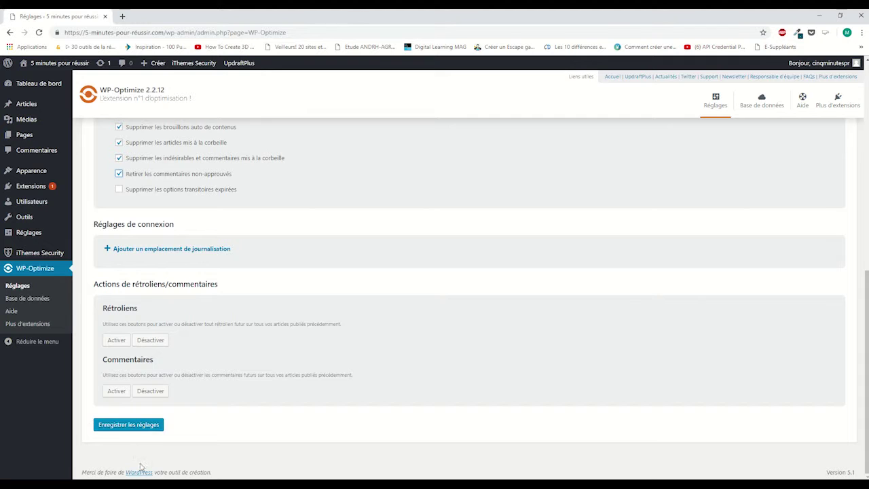
left_click(143, 428)
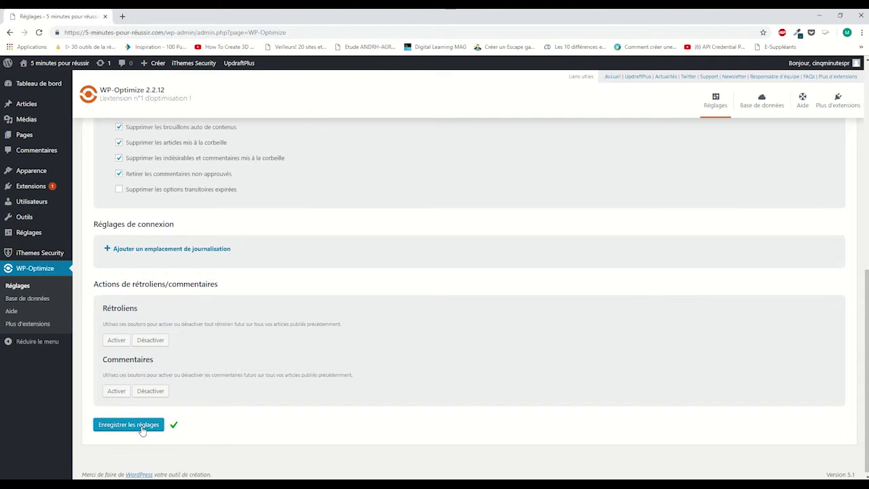
scroll(455, 350, "up", 15)
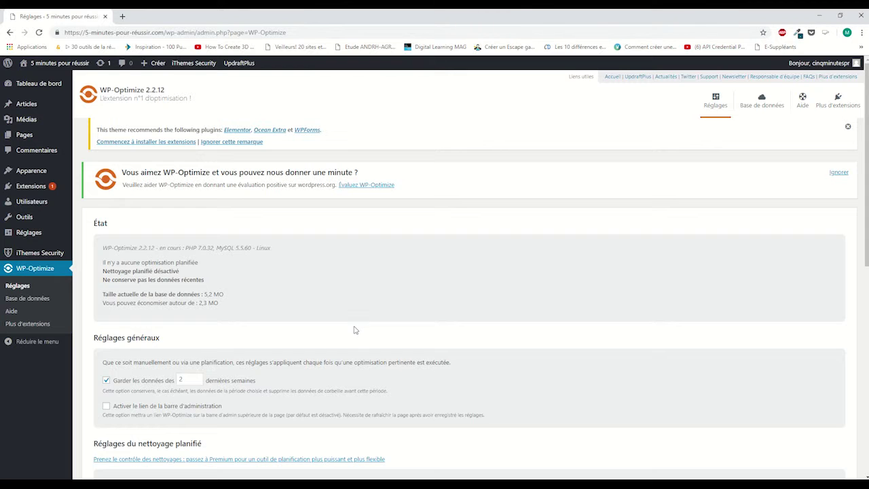
mouse_move(350, 13)
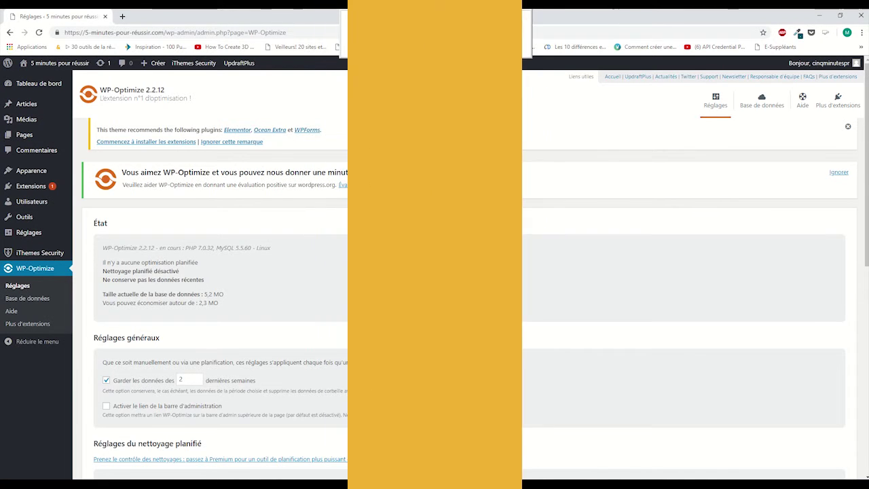